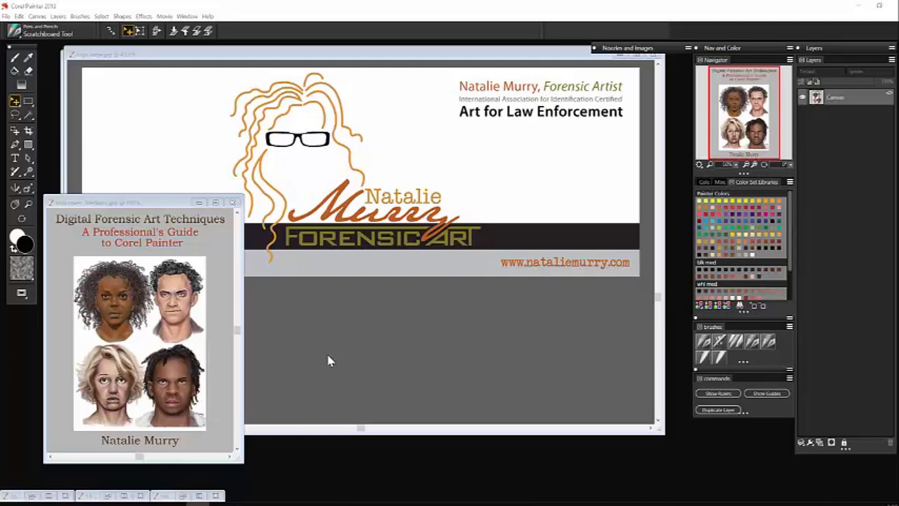
Step: Close the book cover image and the logo large.jpg image
{"action": "left_click", "coordinate": [232, 203]}
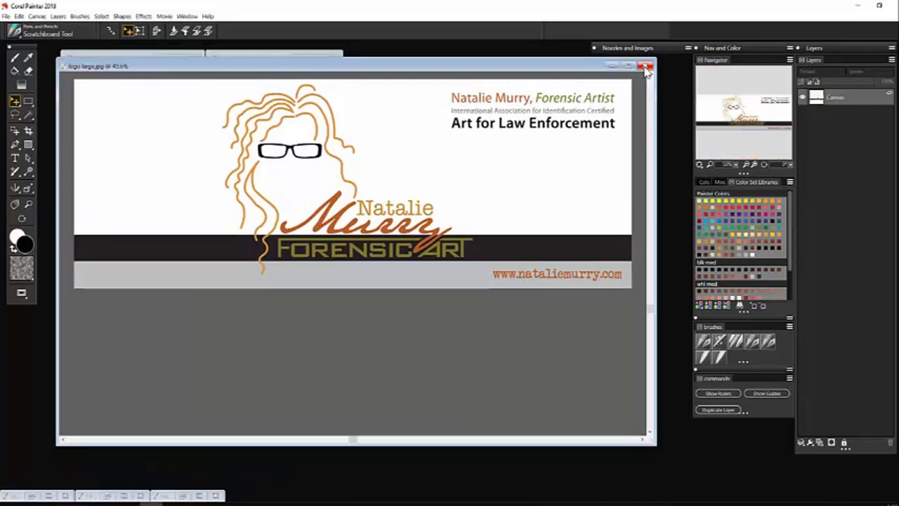
{"action": "left_click", "coordinate": [648, 68]}
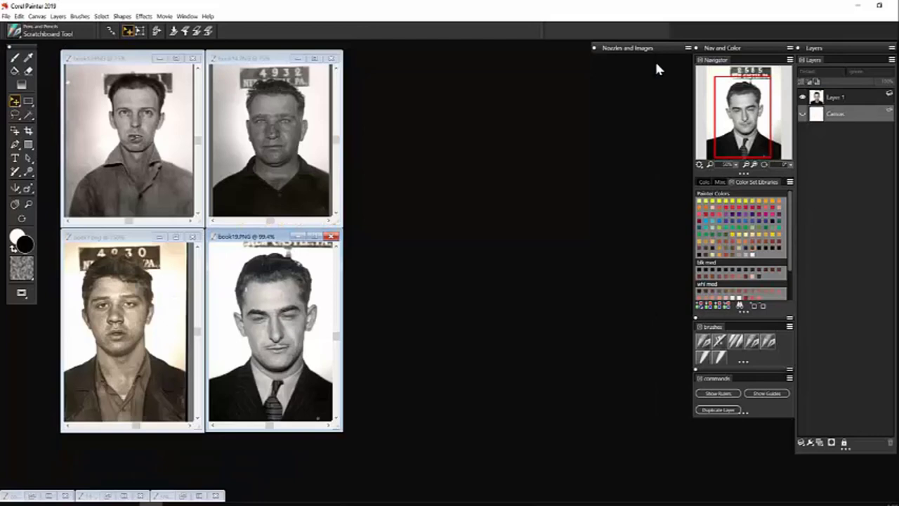
Step: Restore the minimized small town noir.jpg, move it to the middle of the workspace to view the web address, and close it
{"action": "left_click", "coordinate": [188, 496]}
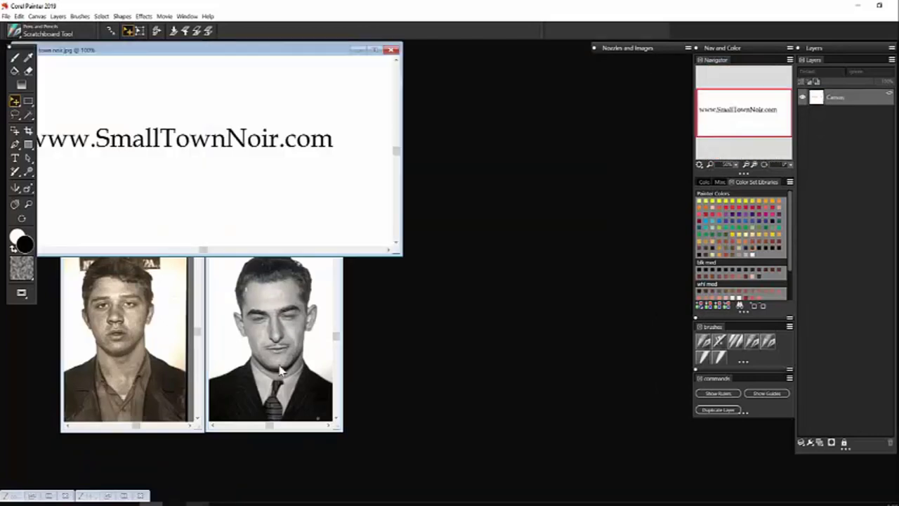
{"action": "left_click_drag", "start_coordinate": [257, 53], "coordinate": [404, 140]}
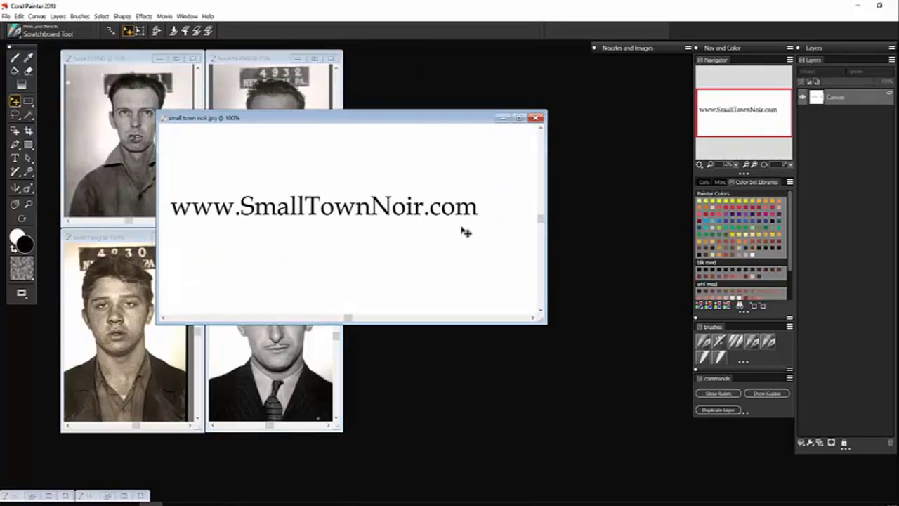
{"action": "left_click", "coordinate": [537, 118]}
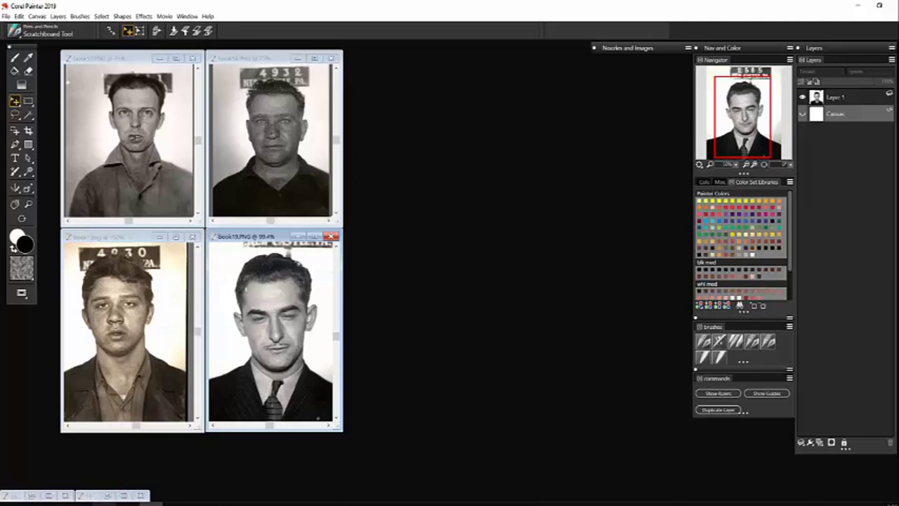
Step: Restore the minimized scanned facial catalog image, enlarge its window to view the whole page of numbered face sheets, and close it
{"action": "left_click", "coordinate": [107, 496]}
{"action": "left_click_drag", "start_coordinate": [220, 68], "coordinate": [222, 63]}
{"action": "left_click_drag", "start_coordinate": [359, 376], "coordinate": [511, 471]}
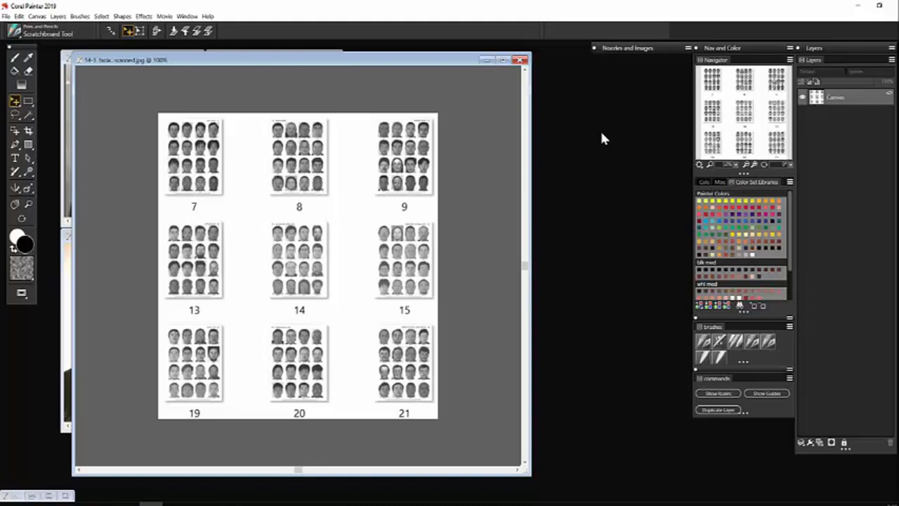
{"action": "left_click", "coordinate": [520, 60]}
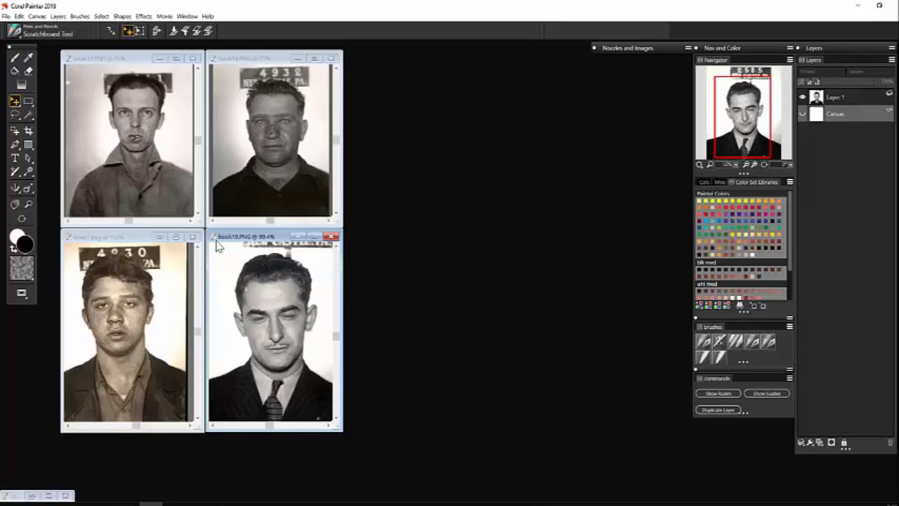
Step: Restore the minimized composite 1 document and close the four book mugshot photos without saving their changes
{"action": "left_click", "coordinate": [37, 494]}
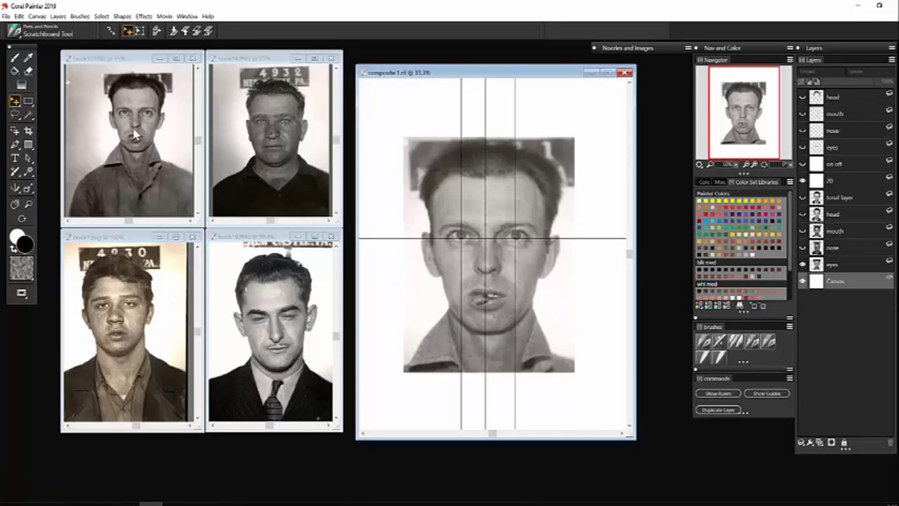
{"action": "left_click", "coordinate": [192, 58]}
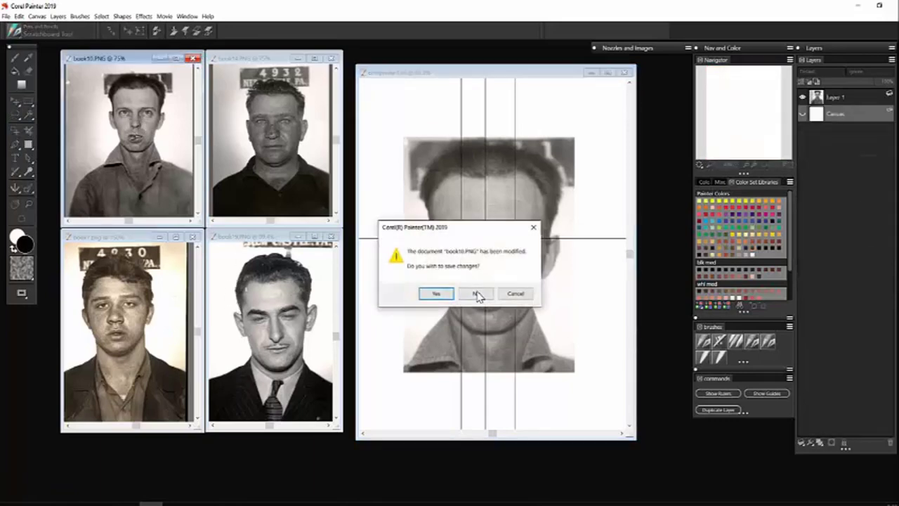
{"action": "left_click", "coordinate": [475, 294]}
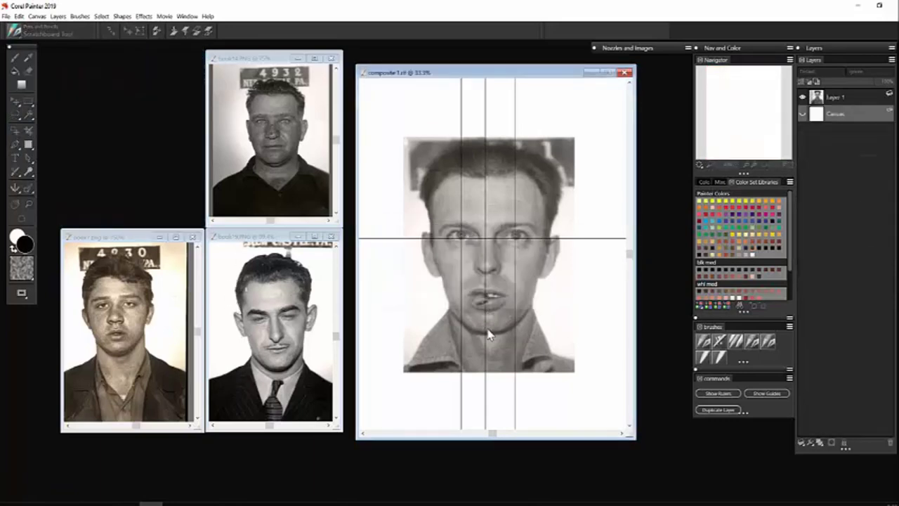
{"action": "left_click", "coordinate": [332, 58]}
{"action": "left_click", "coordinate": [478, 294]}
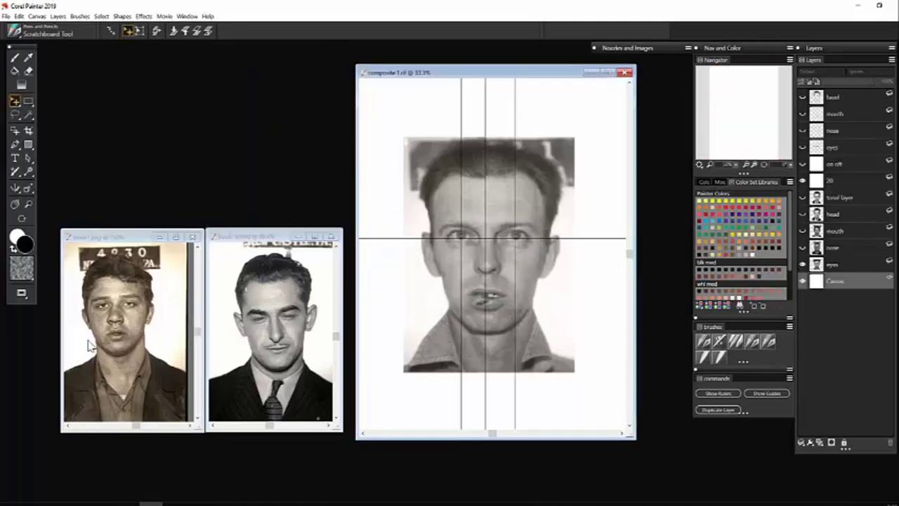
{"action": "left_click", "coordinate": [192, 237]}
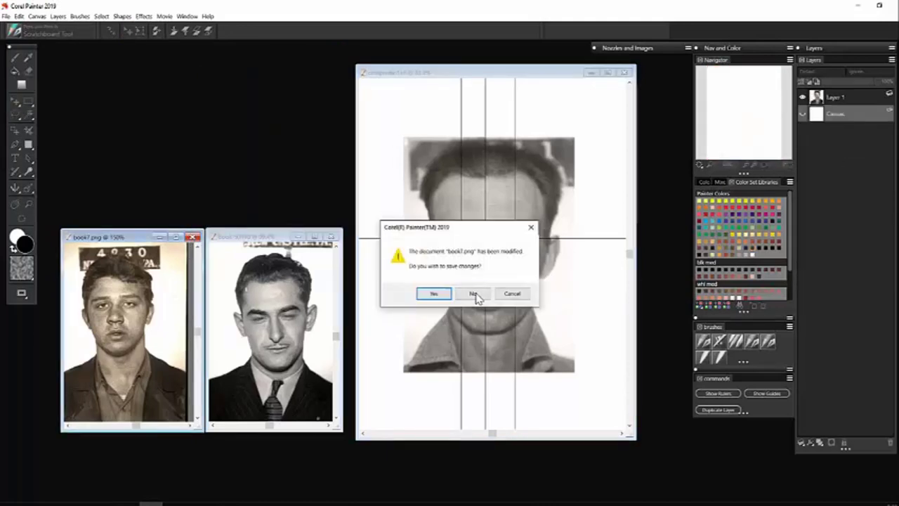
{"action": "left_click", "coordinate": [477, 294]}
{"action": "left_click", "coordinate": [332, 236]}
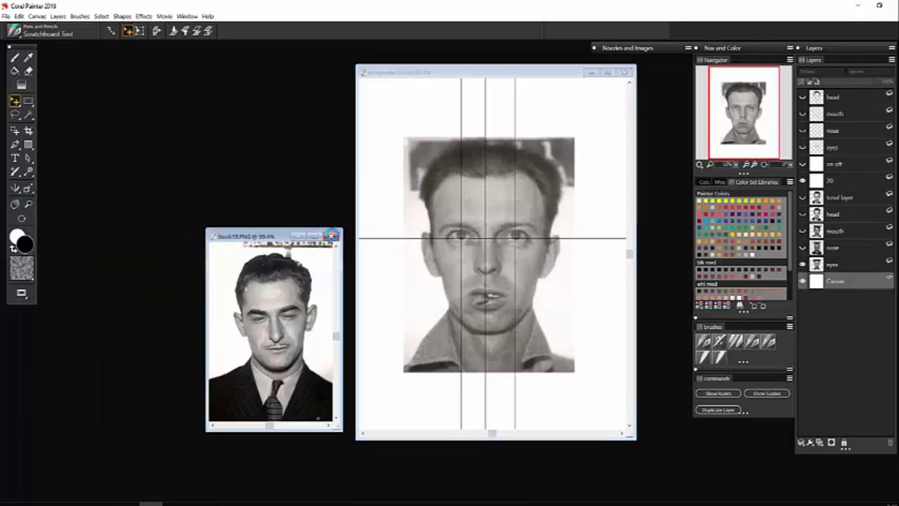
{"action": "left_click", "coordinate": [476, 294]}
Step: Move the composite 1 window to the middle of the workspace and enlarge it to show the whole page
{"action": "left_click_drag", "start_coordinate": [480, 73], "coordinate": [339, 58]}
{"action": "left_click_drag", "start_coordinate": [480, 423], "coordinate": [548, 467]}
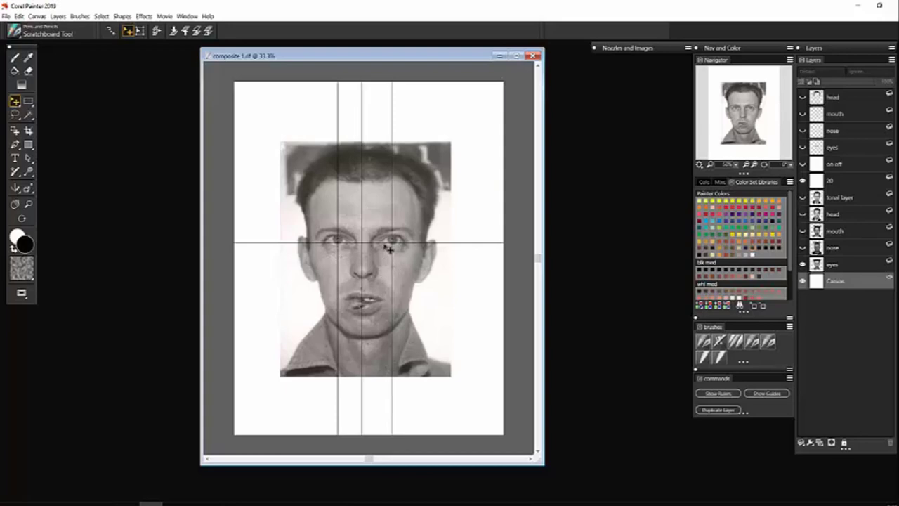
Step: View the nose, mouth and head reference photo layers one after another, and hide all three again
{"action": "left_click", "coordinate": [804, 248]}
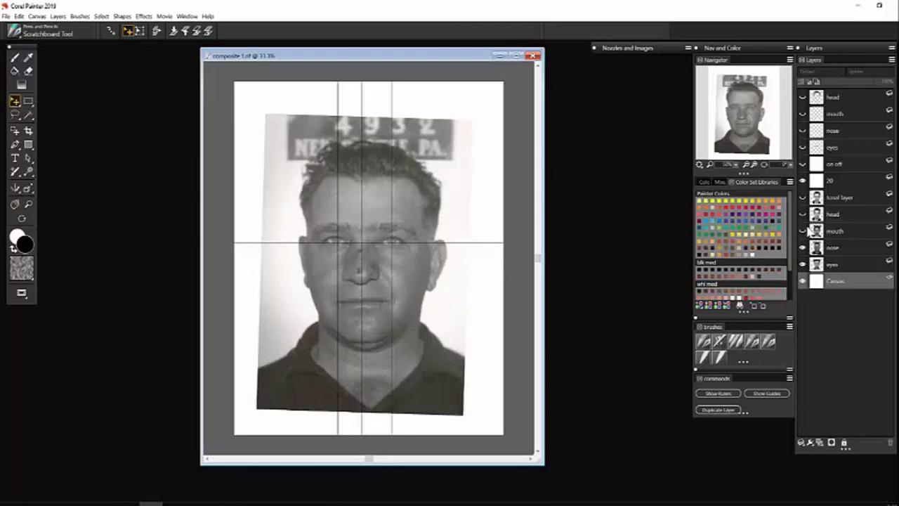
{"action": "left_click", "coordinate": [804, 231]}
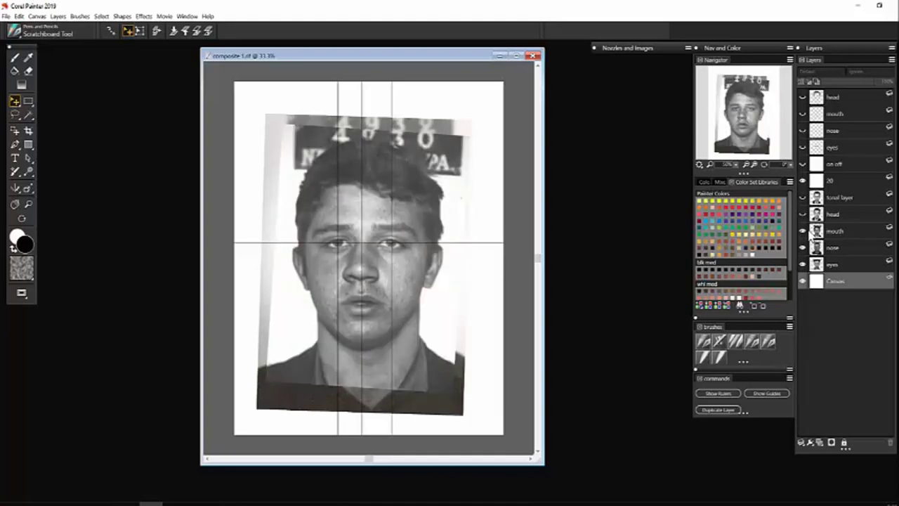
{"action": "left_click", "coordinate": [803, 214]}
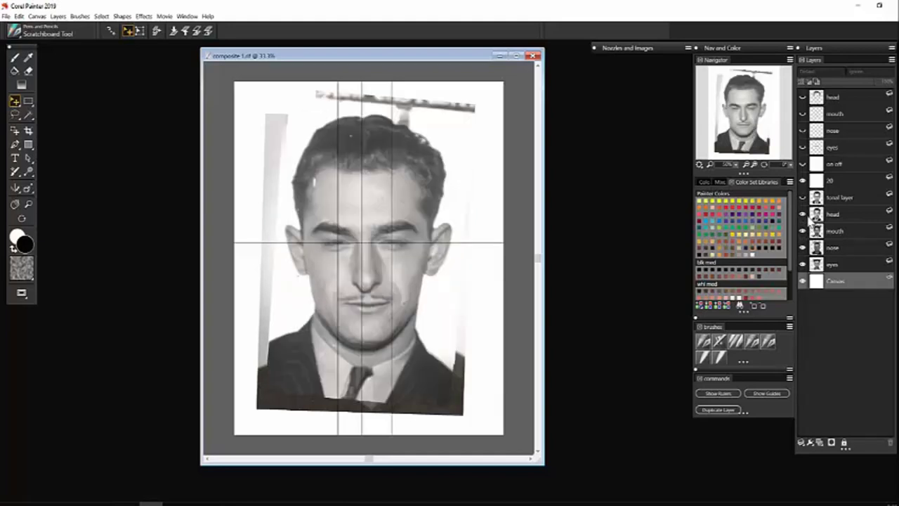
{"action": "left_click", "coordinate": [804, 215]}
{"action": "left_click", "coordinate": [804, 231]}
{"action": "left_click", "coordinate": [804, 248]}
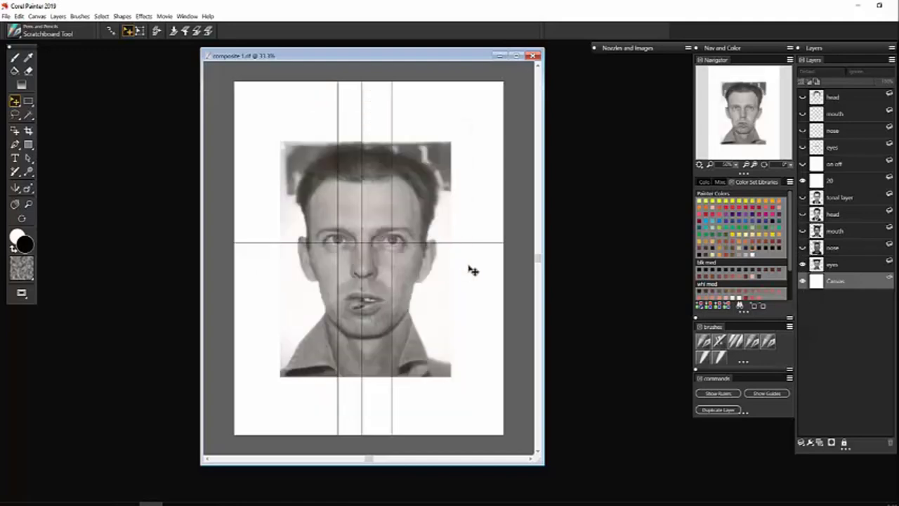
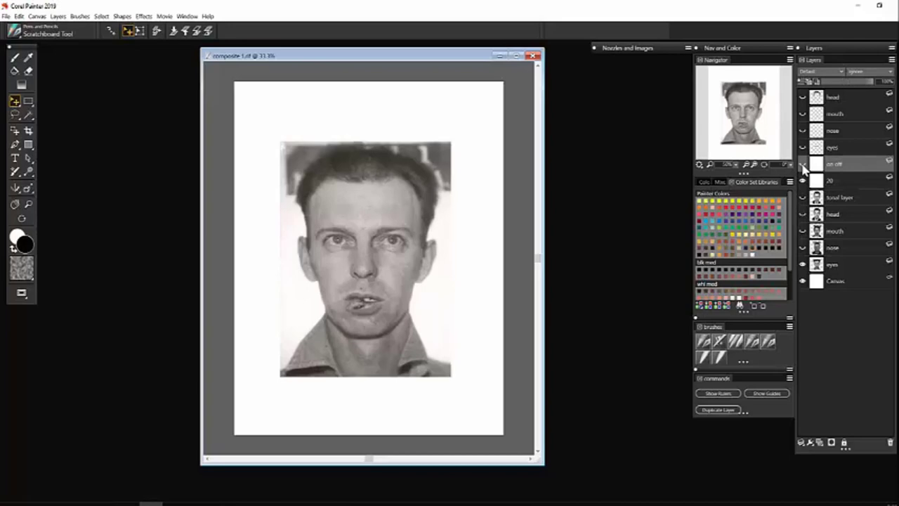
Step: Show and hide the white on off layer twice to see how it covers the reference photo
{"action": "left_click", "coordinate": [804, 165]}
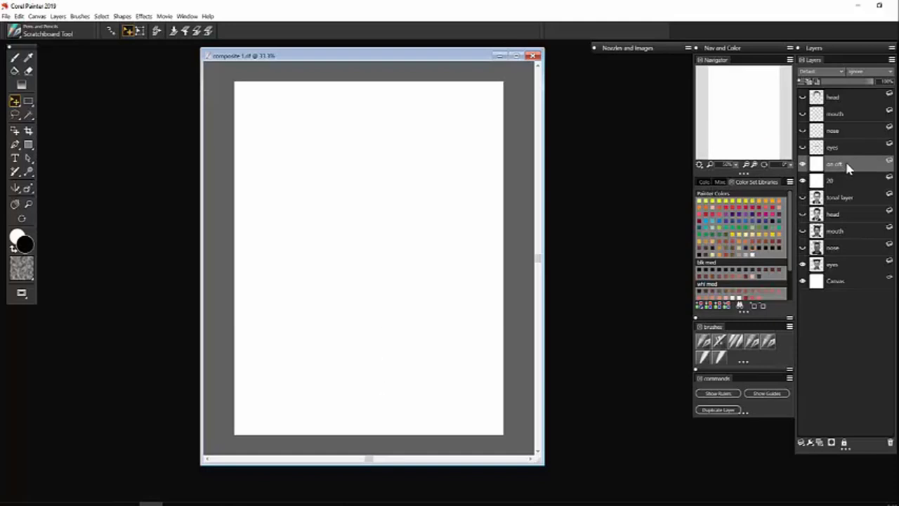
{"action": "left_click", "coordinate": [804, 165]}
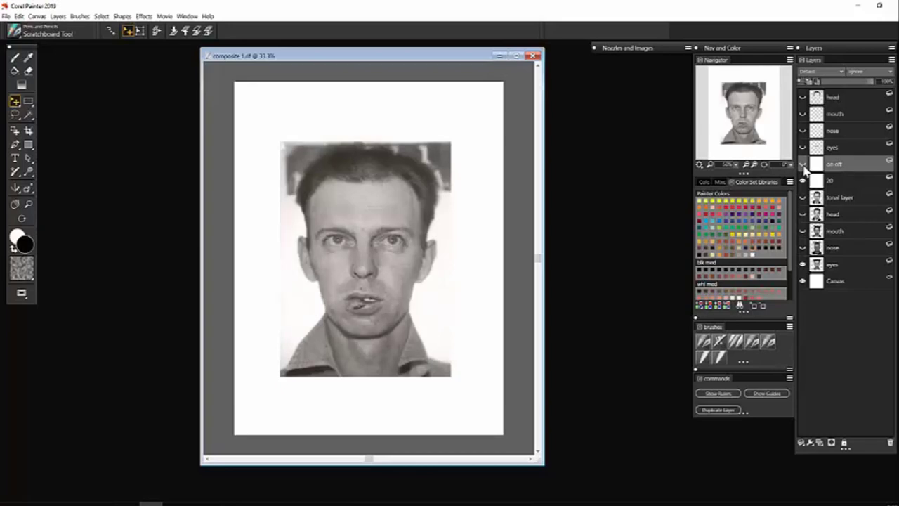
{"action": "left_click", "coordinate": [804, 164]}
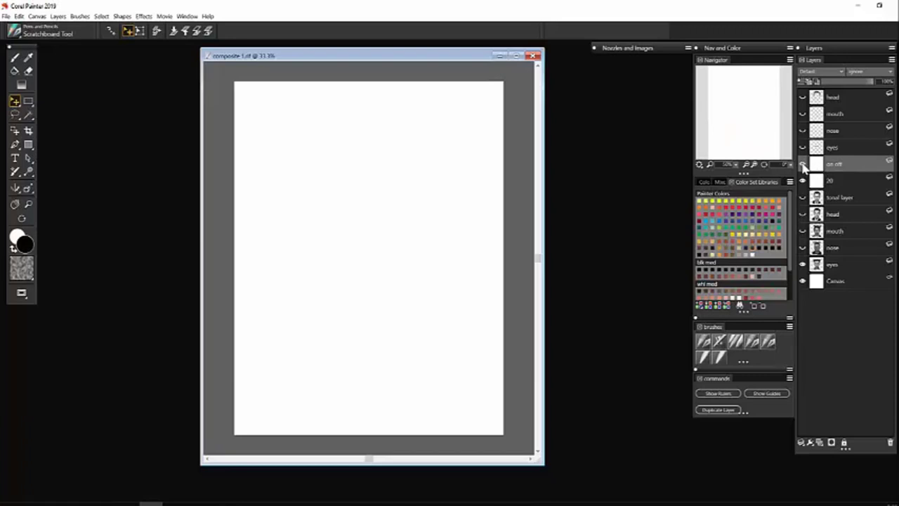
{"action": "left_click", "coordinate": [804, 165]}
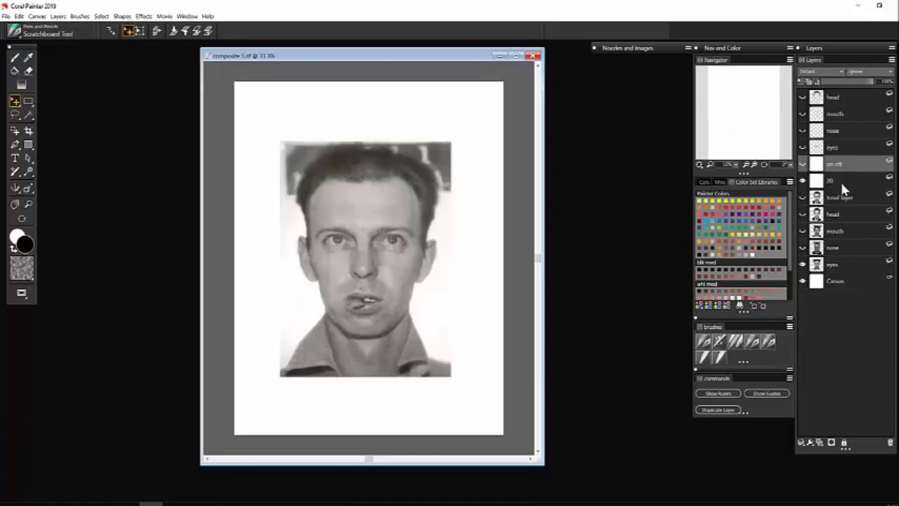
Step: Add a new layer above the on off layer and sketch a few Hector pencil strokes over the hair in the photo
{"action": "left_click", "coordinate": [821, 443]}
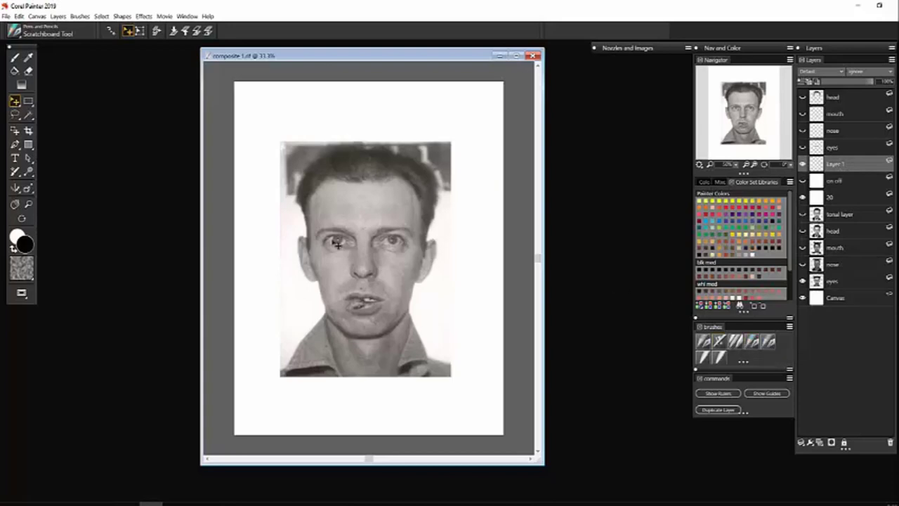
{"action": "left_click", "coordinate": [15, 57]}
{"action": "key", "text": "ctrl+plus"}
{"action": "key", "text": "ctrl+plus"}
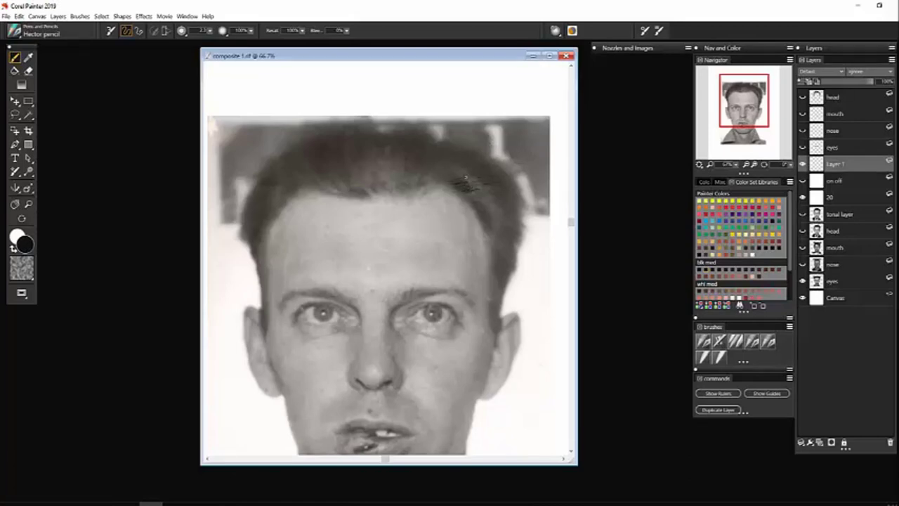
Step: Toggle the 20 and on off layers to check the test hair strokes, and delete the test layer
{"action": "left_click", "coordinate": [804, 198]}
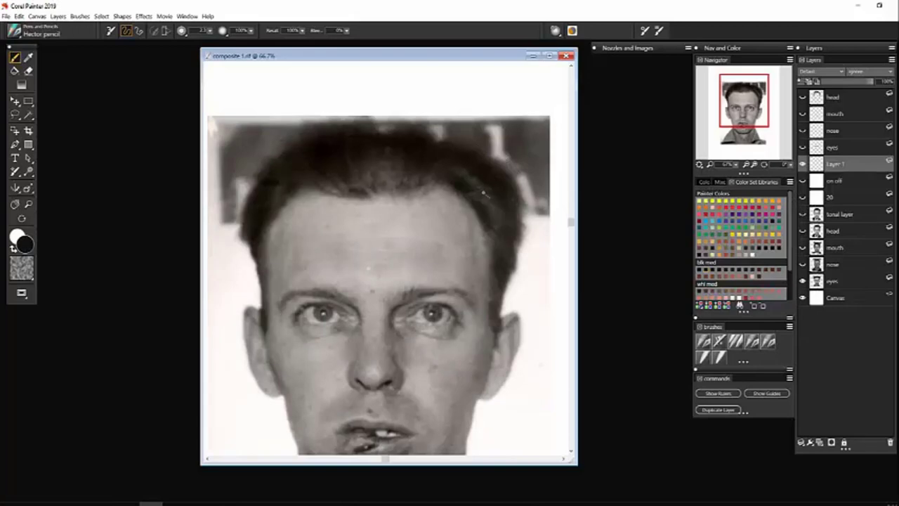
{"action": "left_click", "coordinate": [804, 181]}
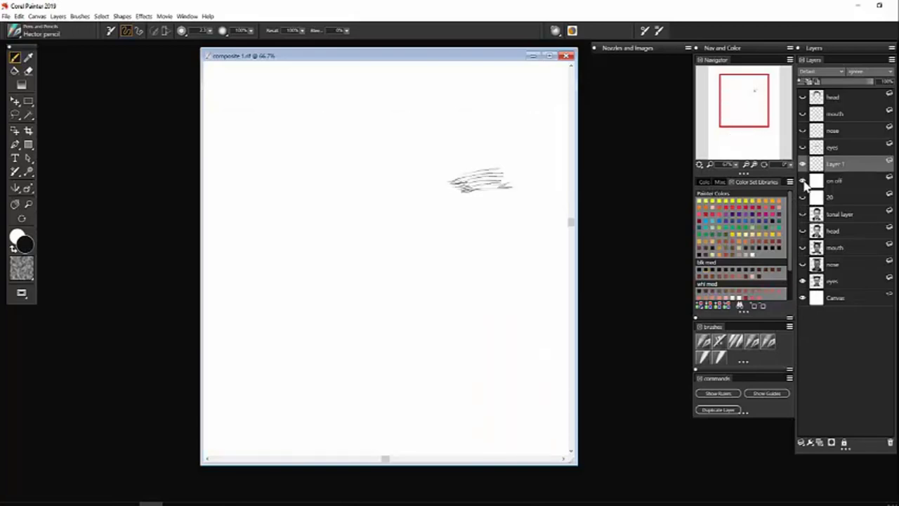
{"action": "left_click", "coordinate": [805, 181]}
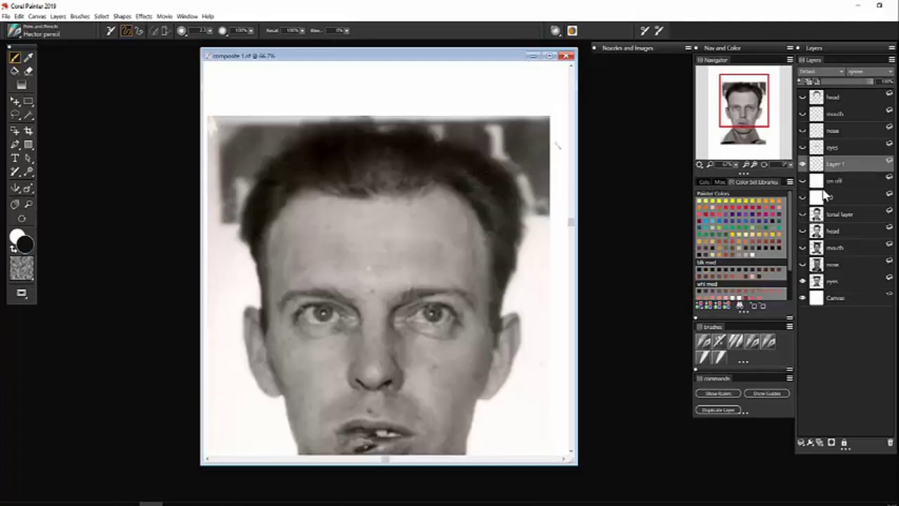
{"action": "left_click", "coordinate": [804, 198]}
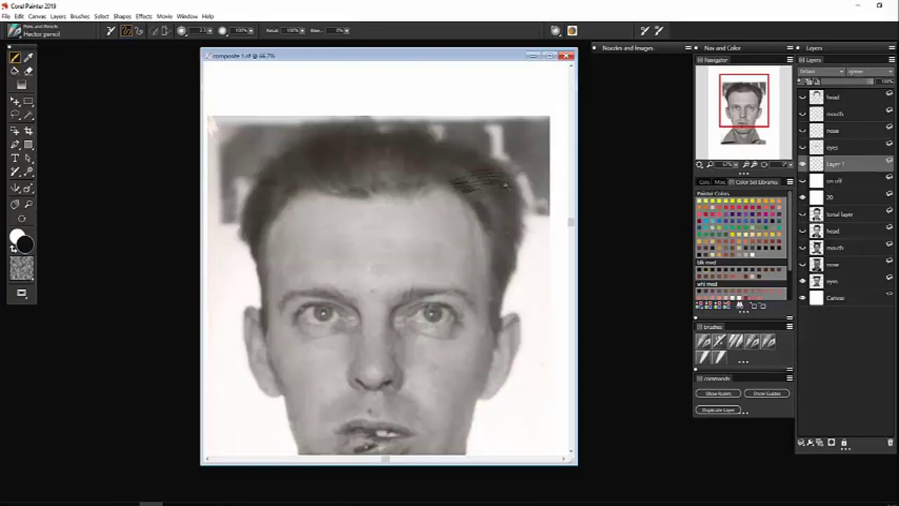
{"action": "left_click", "coordinate": [890, 442]}
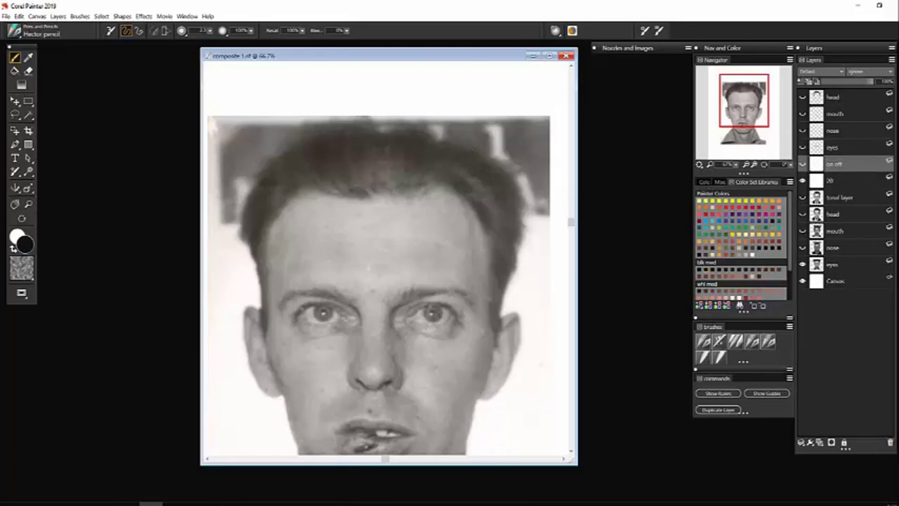
Step: Show the eyes drawing layer and switch the on off layer on and off to compare the drawing with the photo
{"action": "left_click_drag", "start_coordinate": [571, 224], "coordinate": [570, 245]}
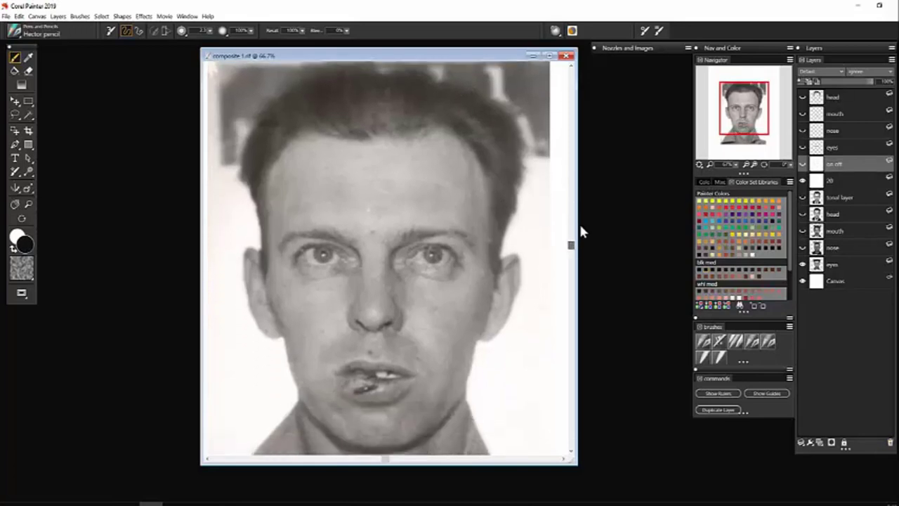
{"action": "left_click", "coordinate": [755, 163]}
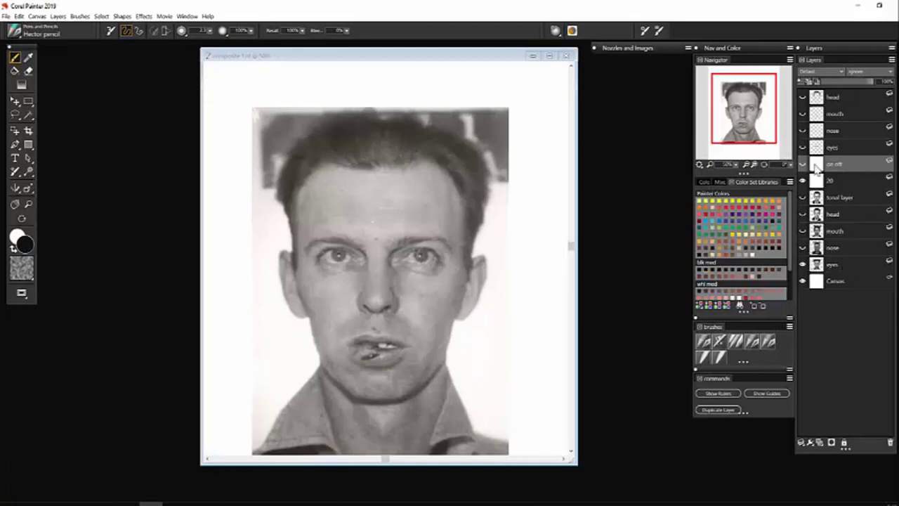
{"action": "left_click", "coordinate": [803, 147]}
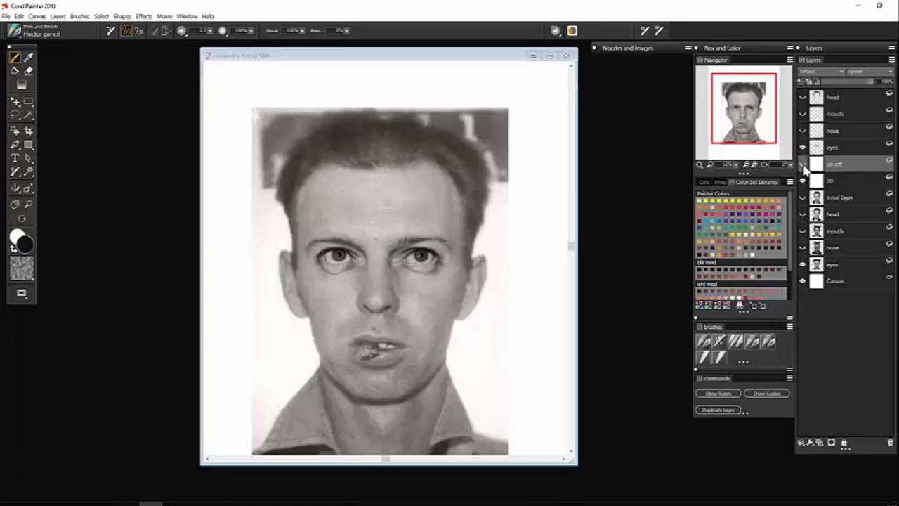
{"action": "left_click", "coordinate": [804, 165]}
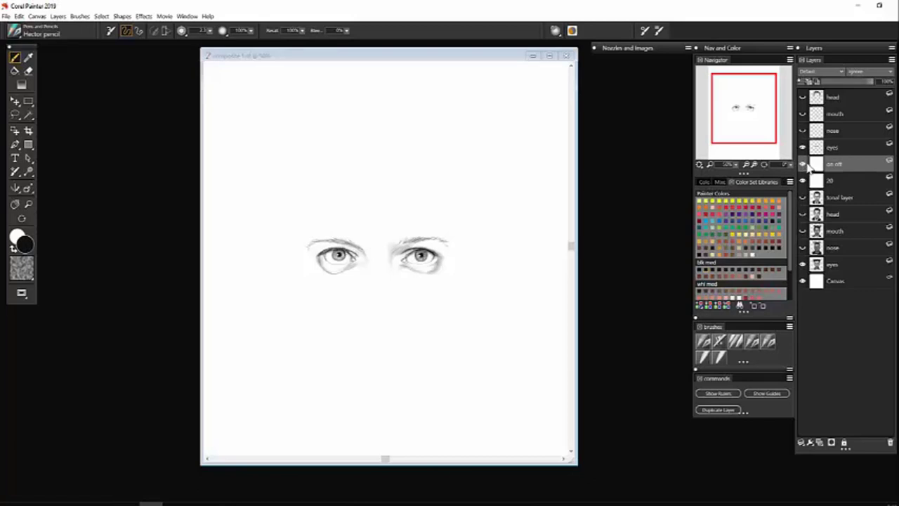
{"action": "left_click", "coordinate": [803, 164]}
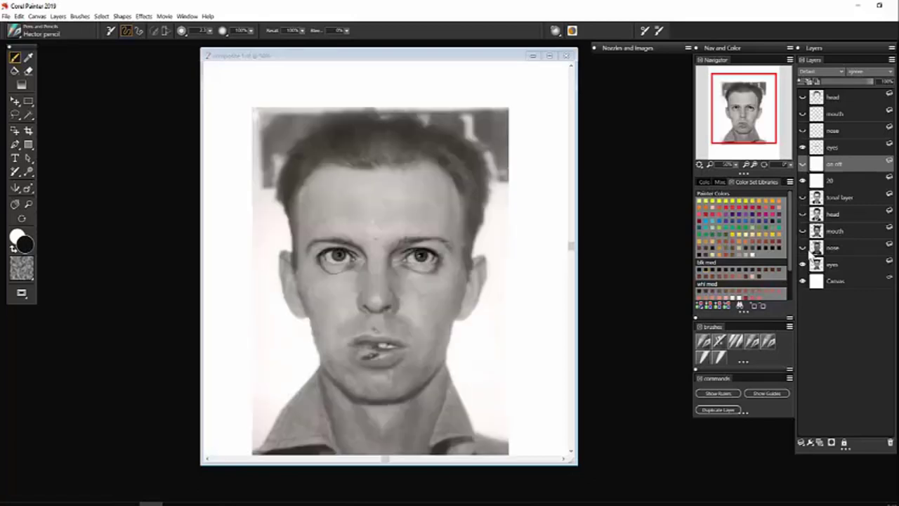
Step: Show the nose reference photo and nose drawing layers, and switch the on off layer on and off to compare them
{"action": "left_click", "coordinate": [803, 197]}
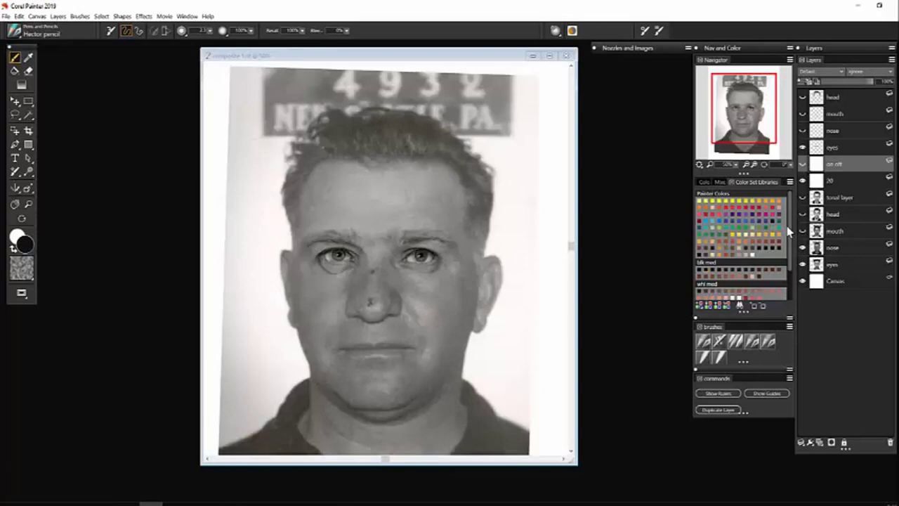
{"action": "left_click", "coordinate": [803, 131]}
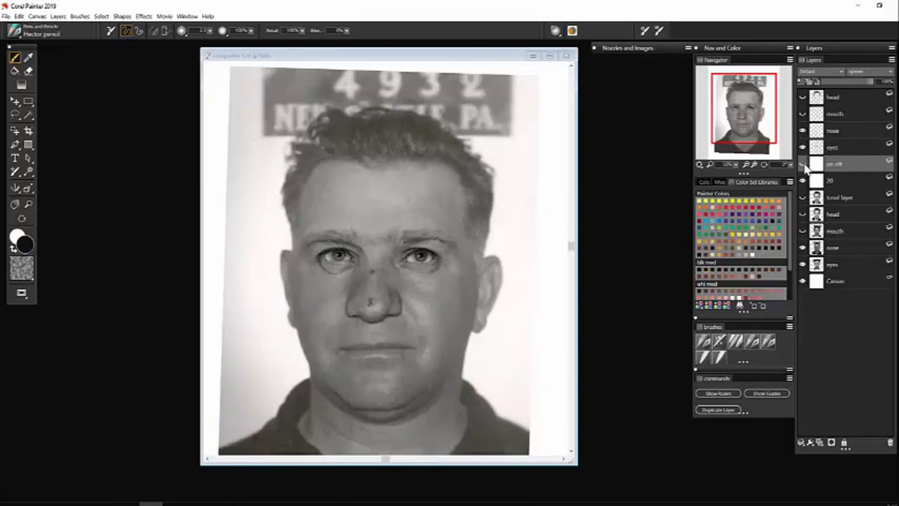
{"action": "left_click", "coordinate": [803, 163]}
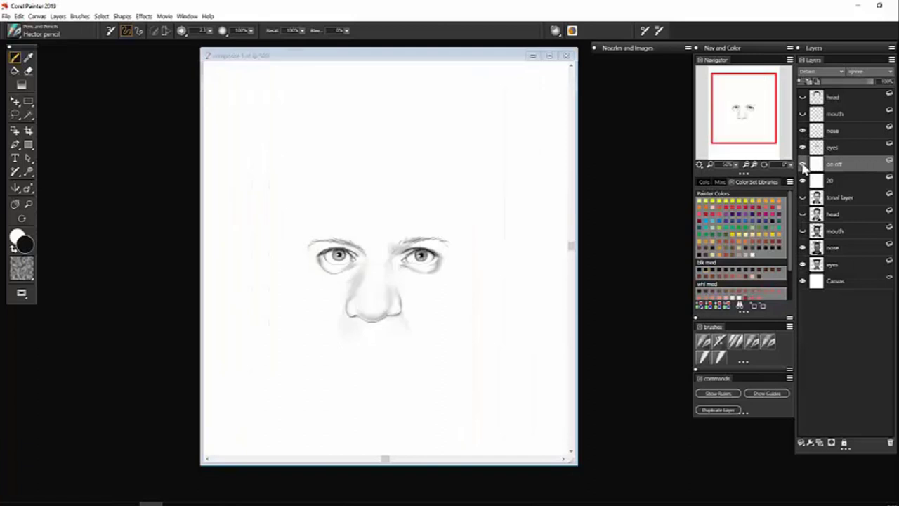
{"action": "left_click", "coordinate": [803, 164]}
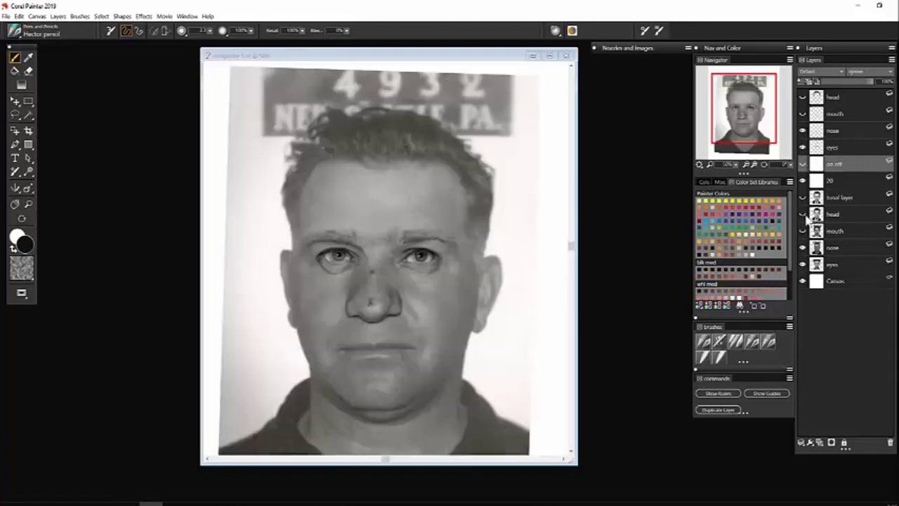
Step: Show the mouth reference photo and mouth drawing layers, and switch the on off layer on and off to compare them
{"action": "left_click", "coordinate": [812, 231]}
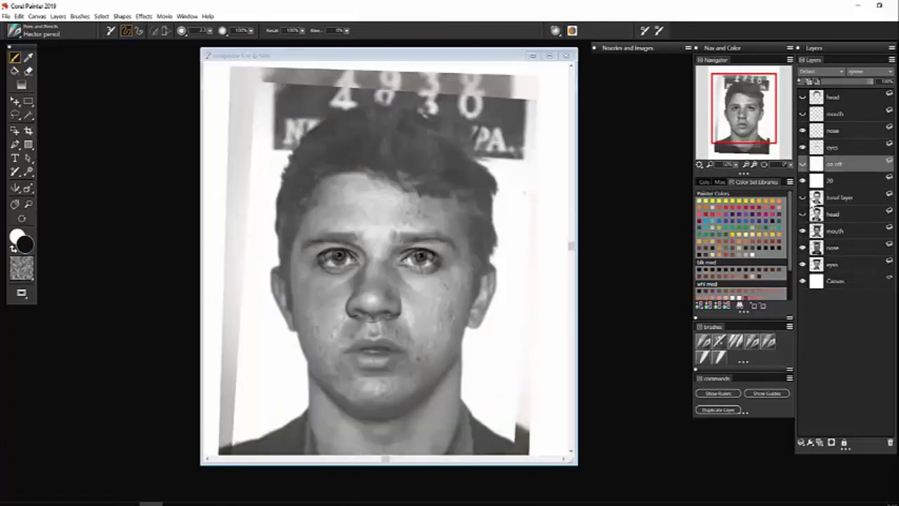
{"action": "left_click", "coordinate": [803, 114]}
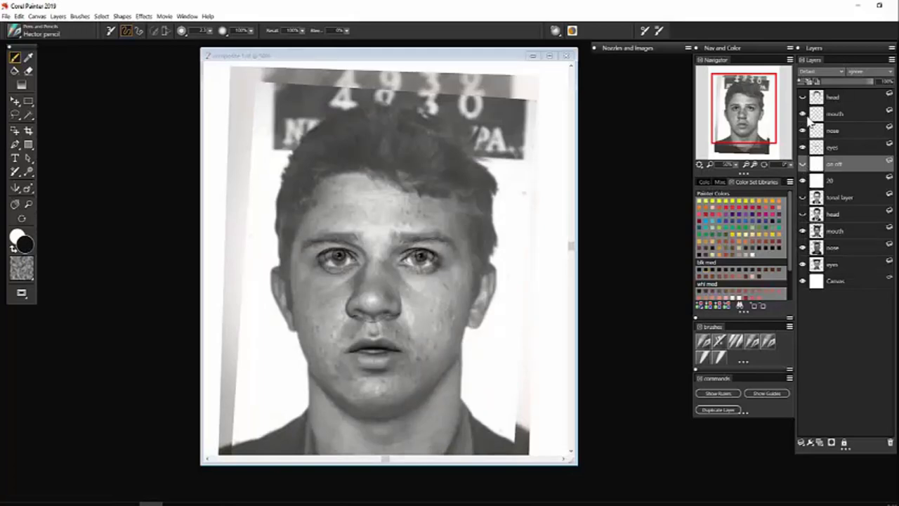
{"action": "left_click", "coordinate": [804, 163]}
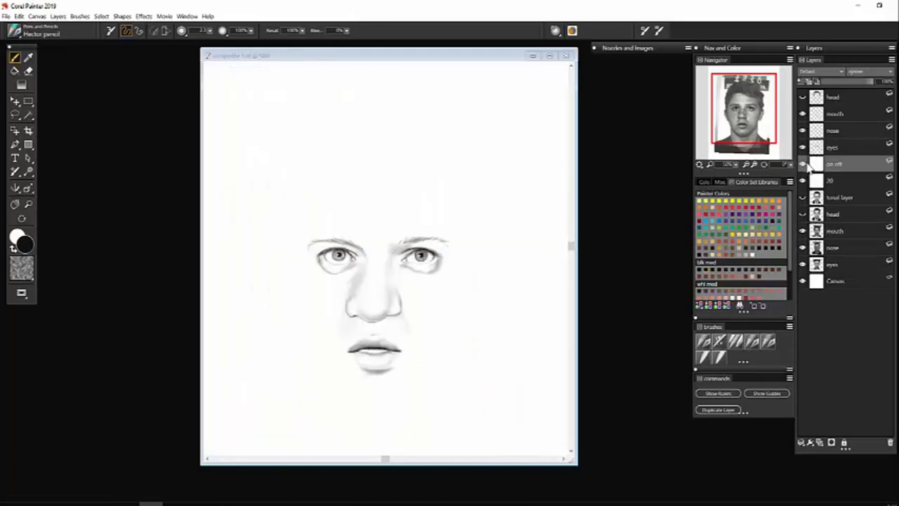
{"action": "left_click", "coordinate": [803, 163]}
Step: Show the head reference photo and head drawing layers, and cover the photos with the on off layer to view the complete sketch
{"action": "left_click", "coordinate": [803, 214]}
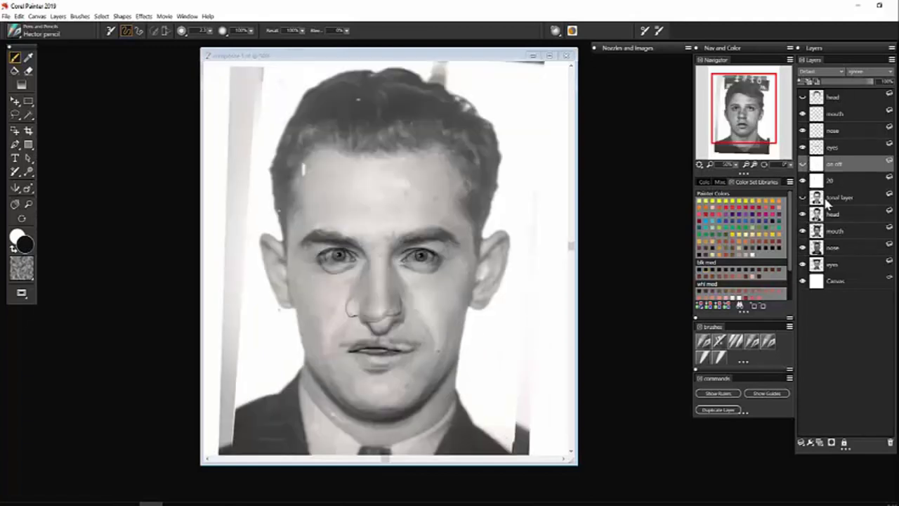
{"action": "left_click", "coordinate": [803, 97]}
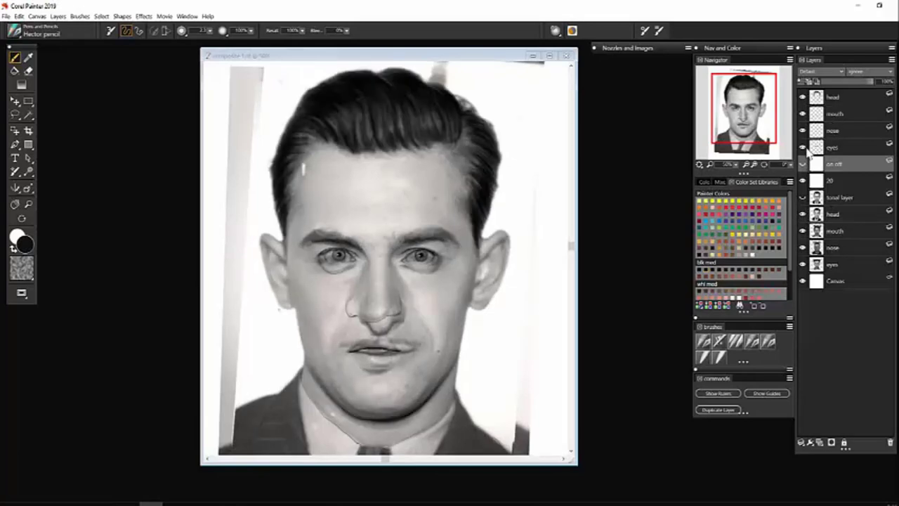
{"action": "left_click", "coordinate": [803, 164]}
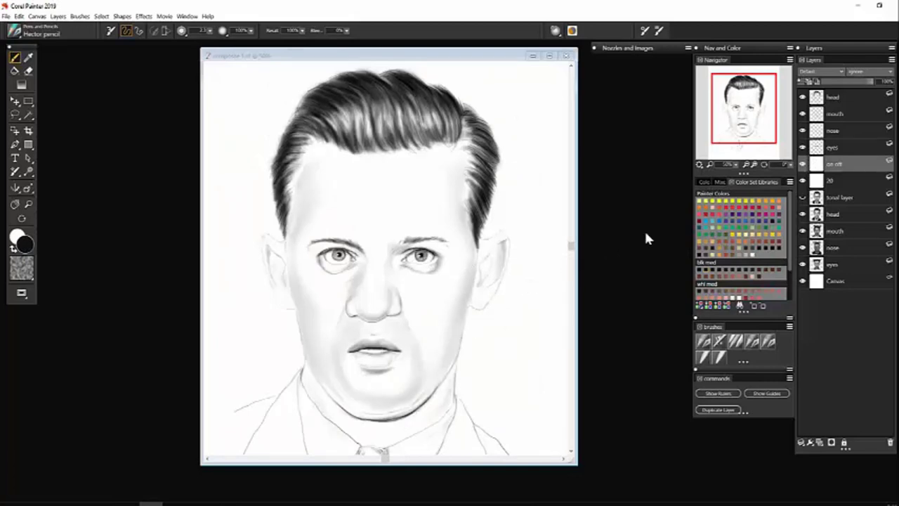
{"action": "left_click", "coordinate": [754, 166]}
{"action": "left_click_drag", "start_coordinate": [569, 248], "coordinate": [570, 264]}
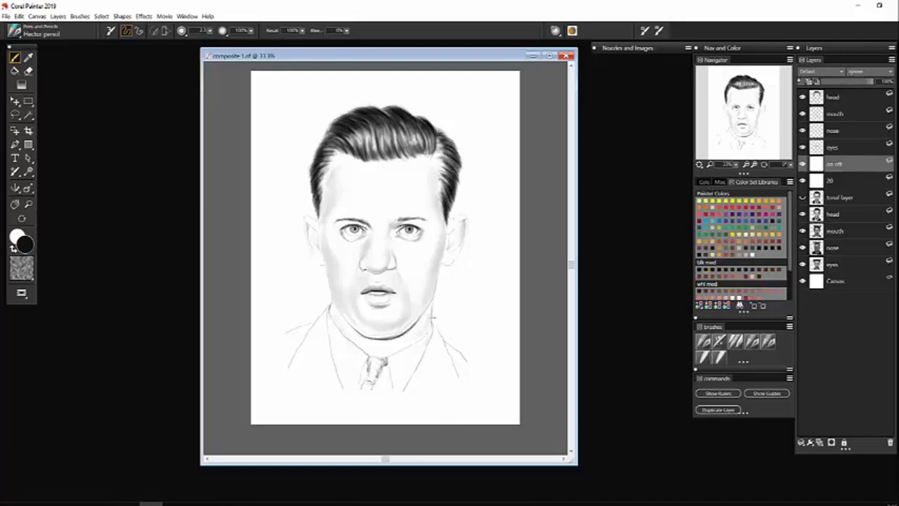
Step: Try narrowing the nose drawing from both sides and moving it slightly lower with Free Transform, and cancel the transform
{"action": "left_click_drag", "start_coordinate": [411, 253], "coordinate": [418, 258]}
{"action": "left_click", "coordinate": [846, 133]}
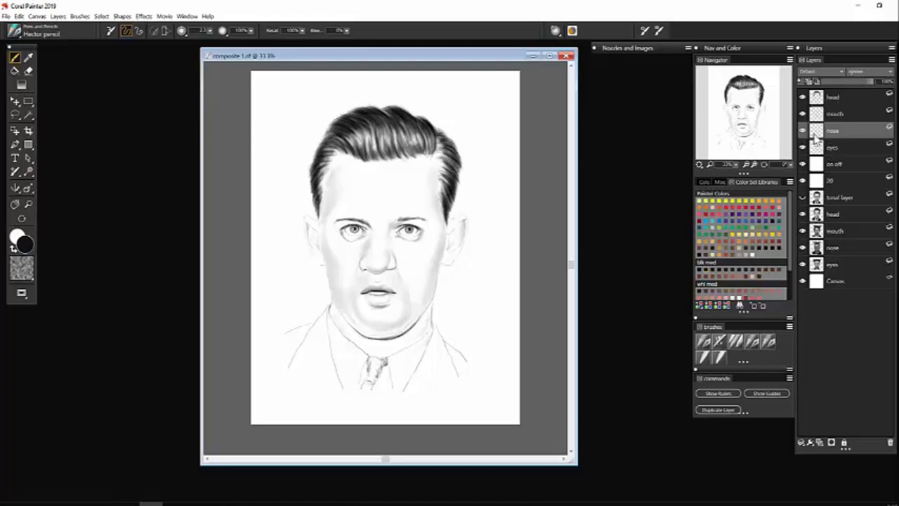
{"action": "left_click", "coordinate": [20, 16]}
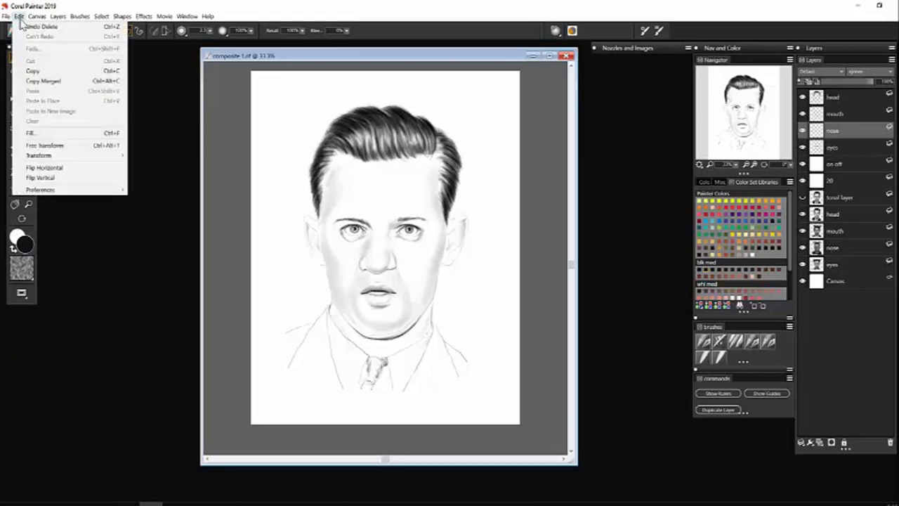
{"action": "left_click", "coordinate": [54, 145]}
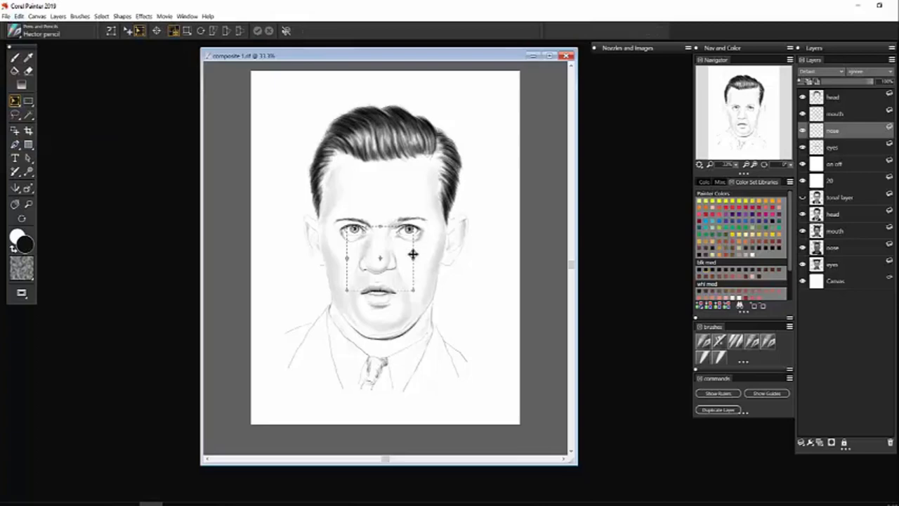
{"action": "left_click", "coordinate": [348, 258]}
{"action": "left_click_drag", "start_coordinate": [348, 258], "coordinate": [352, 258]}
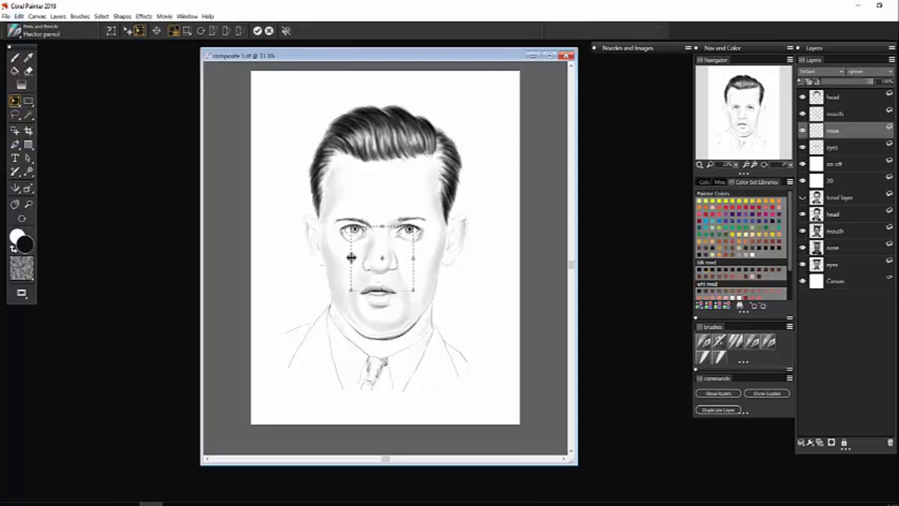
{"action": "left_click_drag", "start_coordinate": [413, 257], "coordinate": [411, 258]}
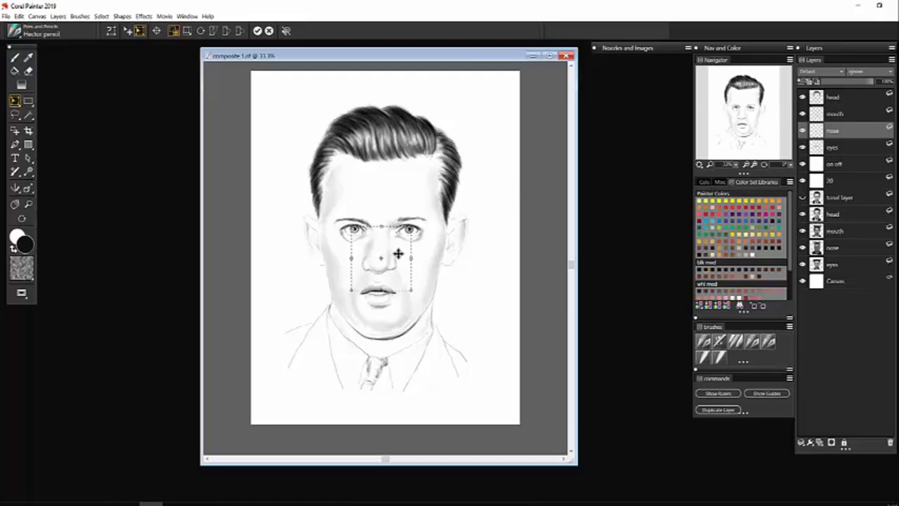
{"action": "left_click_drag", "start_coordinate": [397, 253], "coordinate": [398, 257]}
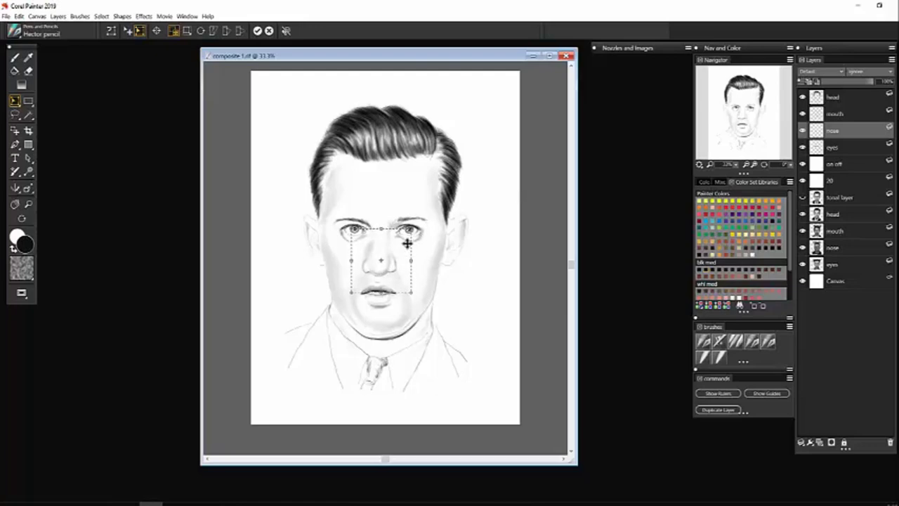
{"action": "left_click", "coordinate": [269, 31]}
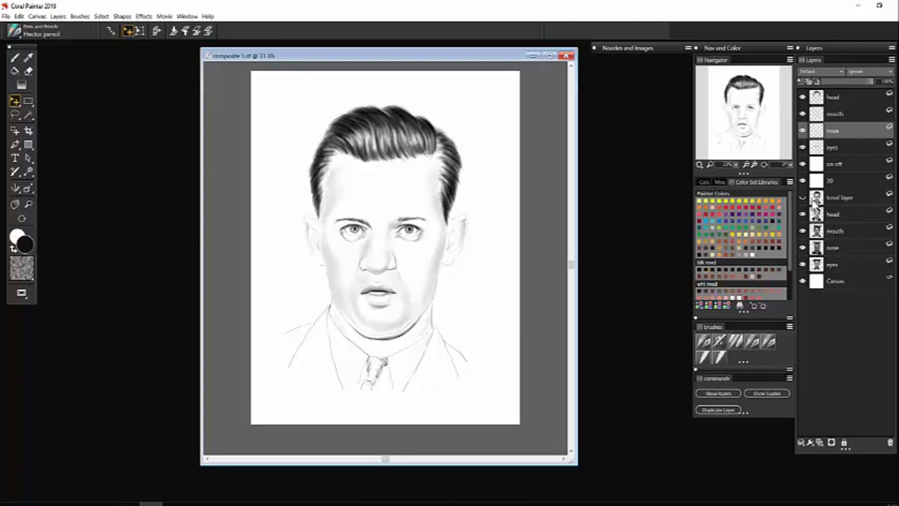
Step: Hide the on off layer, show the tonal layer, and hide the head, mouth, nose and eyes drawing layers
{"action": "left_click", "coordinate": [803, 164]}
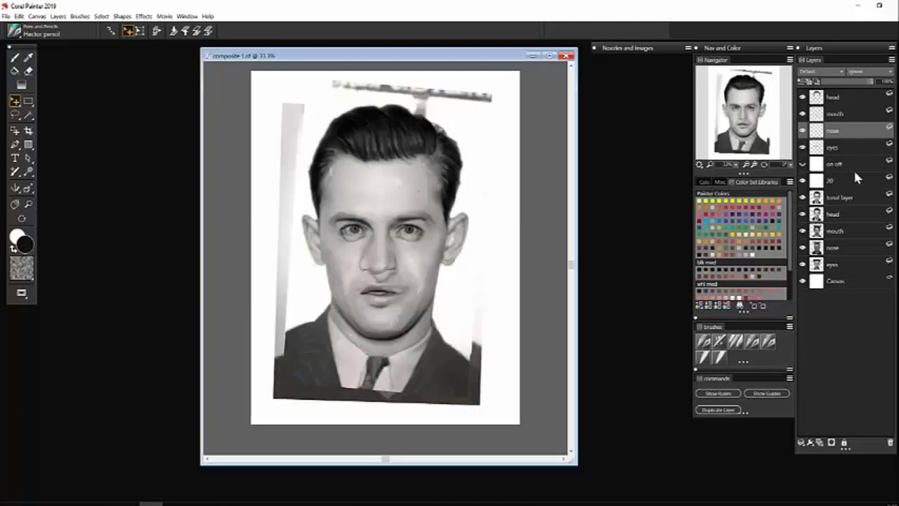
{"action": "left_click", "coordinate": [803, 96]}
{"action": "left_click", "coordinate": [803, 114]}
{"action": "left_click", "coordinate": [804, 130]}
{"action": "left_click", "coordinate": [803, 147]}
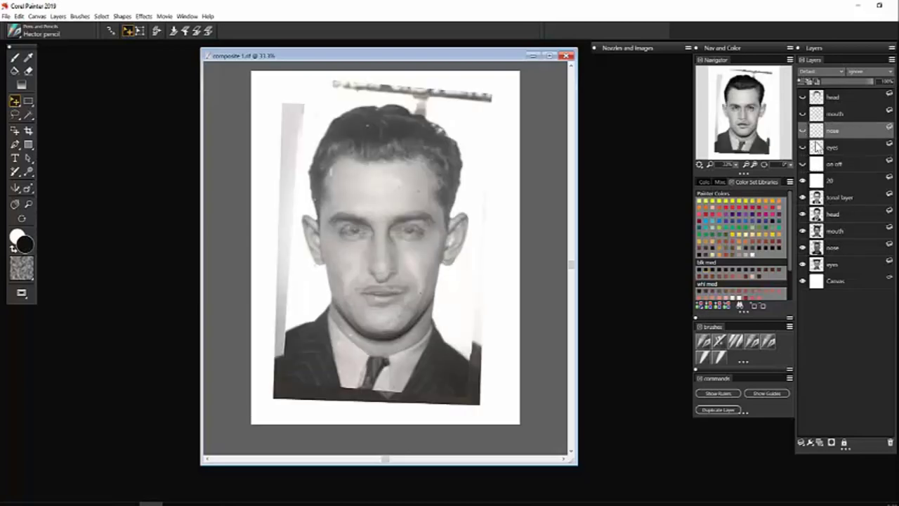
Step: Hide the head, mouth, nose and eyes reference photo layers beneath the tonal layer
{"action": "left_click", "coordinate": [803, 214]}
{"action": "left_click", "coordinate": [803, 231]}
{"action": "left_click", "coordinate": [803, 248]}
{"action": "left_click", "coordinate": [803, 264]}
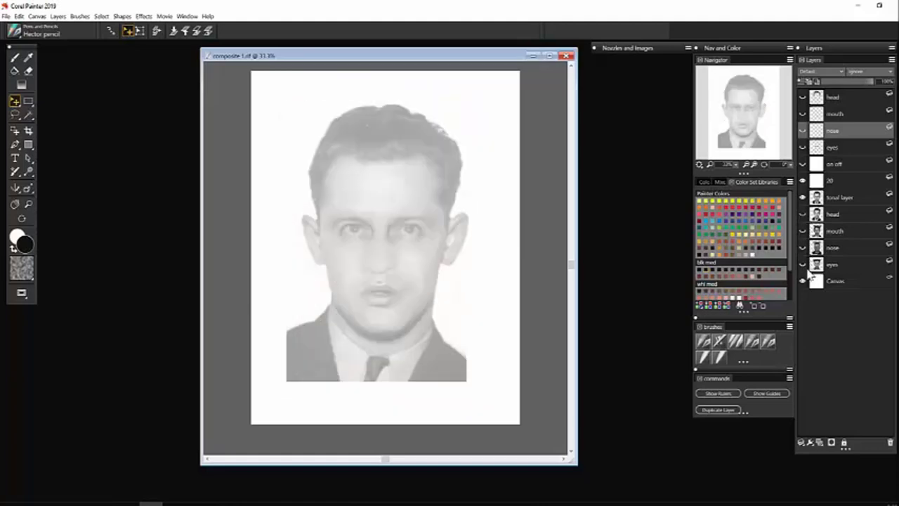
Step: Preview the tonal layer at 100% opacity, and reduce its opacity to 47%
{"action": "left_click", "coordinate": [840, 197]}
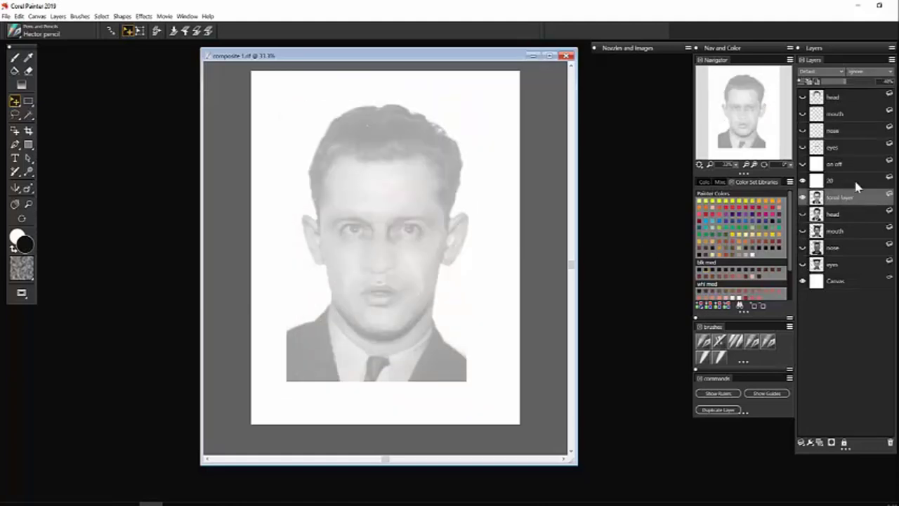
{"action": "left_click", "coordinate": [848, 83]}
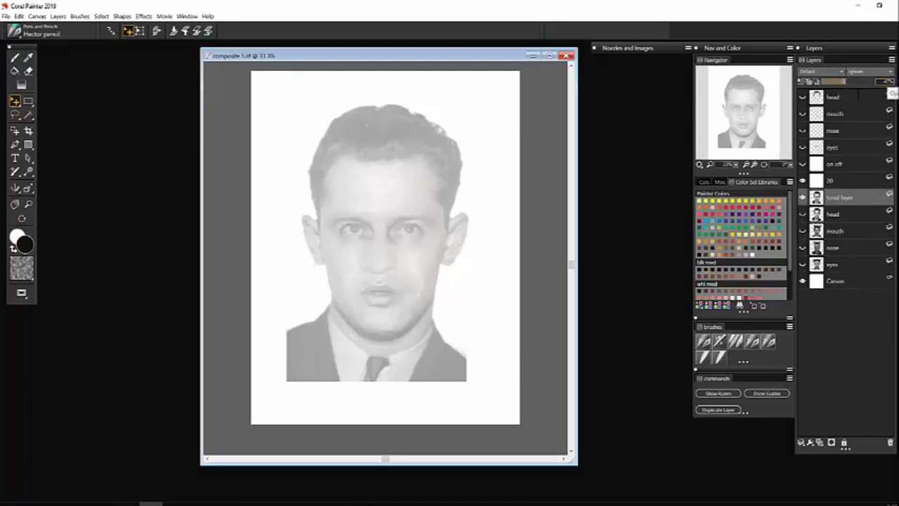
{"action": "left_click", "coordinate": [890, 85]}
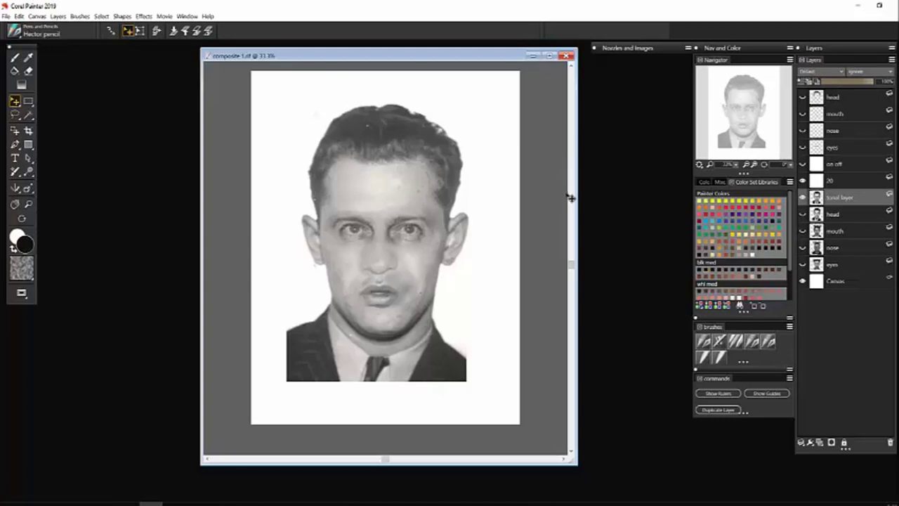
{"action": "left_click", "coordinate": [860, 82]}
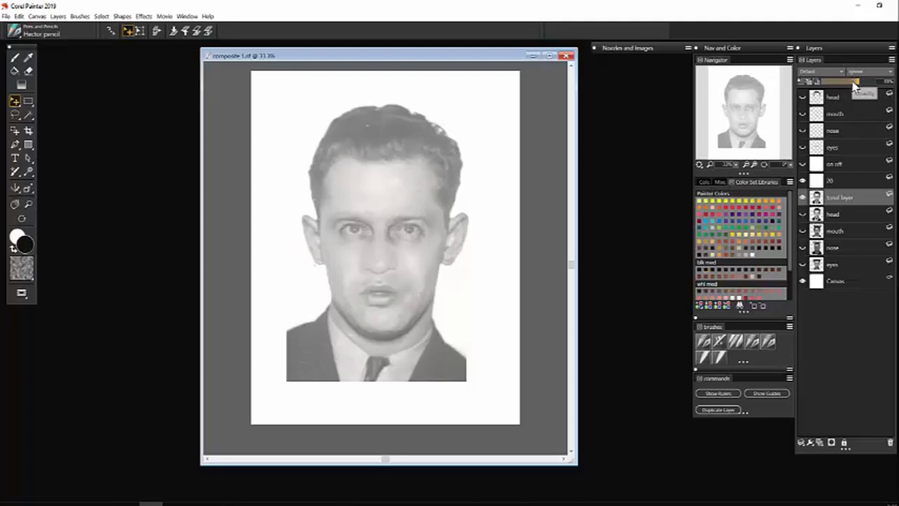
{"action": "left_click", "coordinate": [855, 82]}
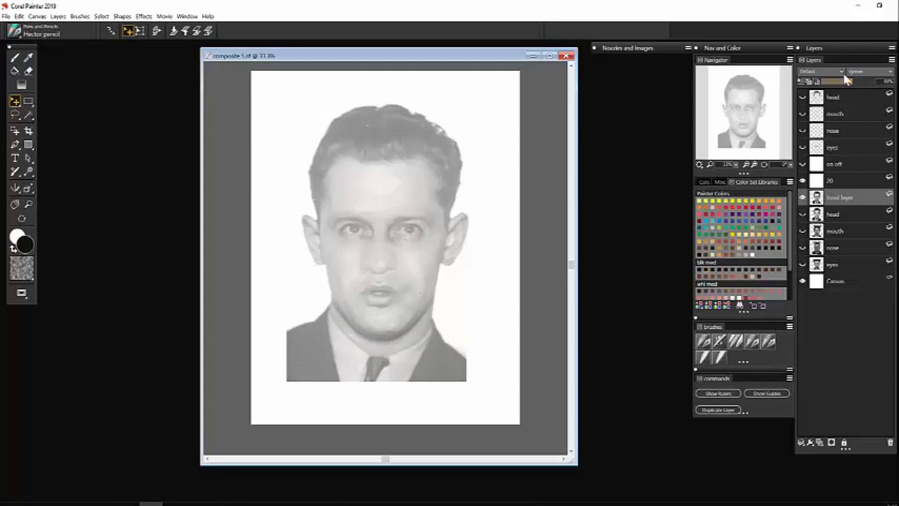
{"action": "left_click", "coordinate": [848, 82]}
{"action": "left_click", "coordinate": [845, 82]}
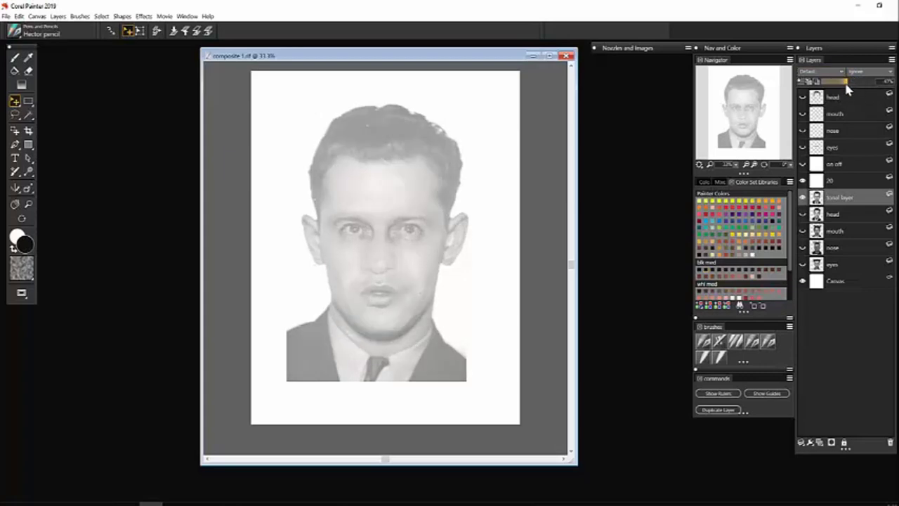
Step: Show the eyes, nose, mouth and head drawing layers over the faded tonal layer
{"action": "left_click", "coordinate": [803, 147]}
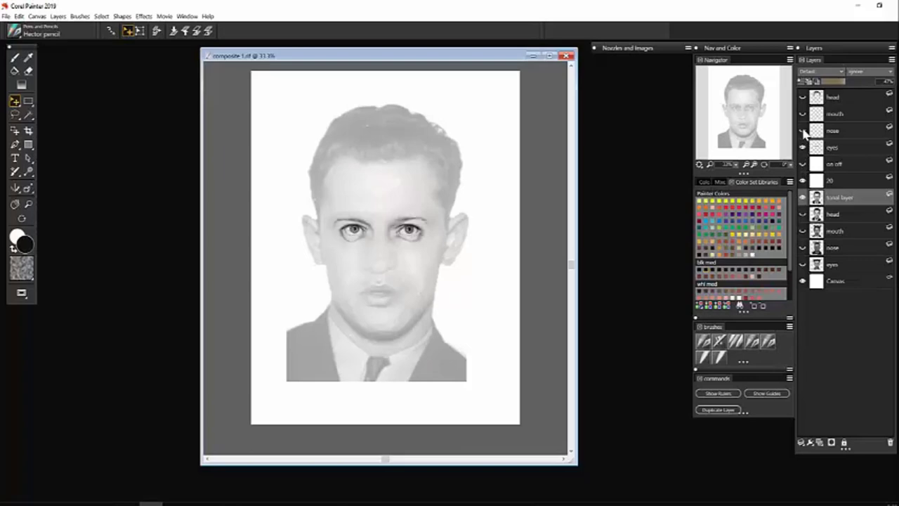
{"action": "left_click", "coordinate": [803, 130]}
{"action": "left_click", "coordinate": [803, 113]}
{"action": "left_click", "coordinate": [803, 97]}
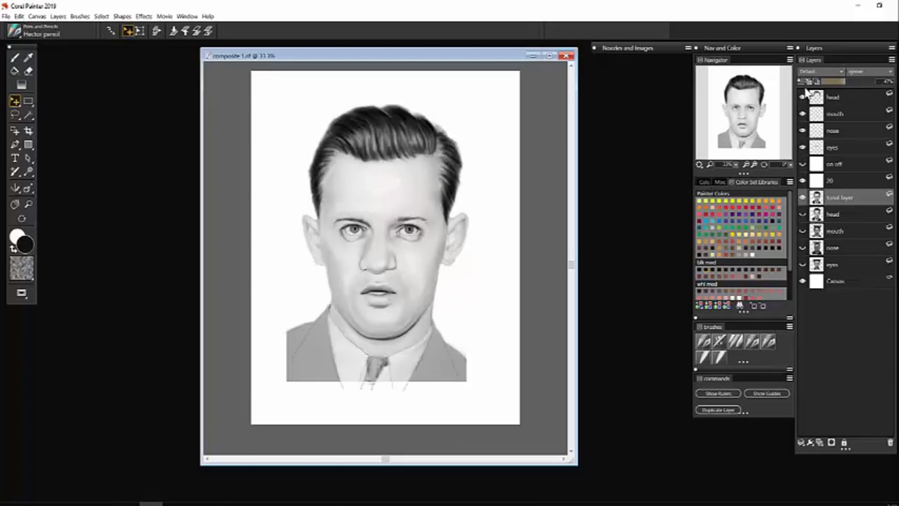